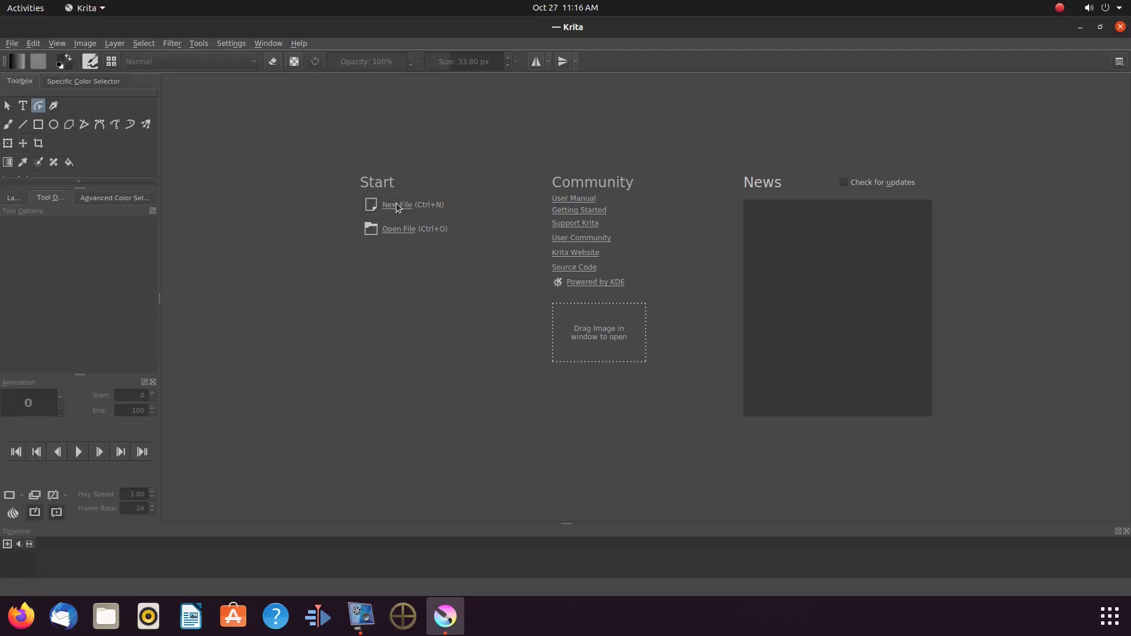
Step: Create a new 1600 × 1200 px document using the default Custom Document settings
left_click(396, 202)
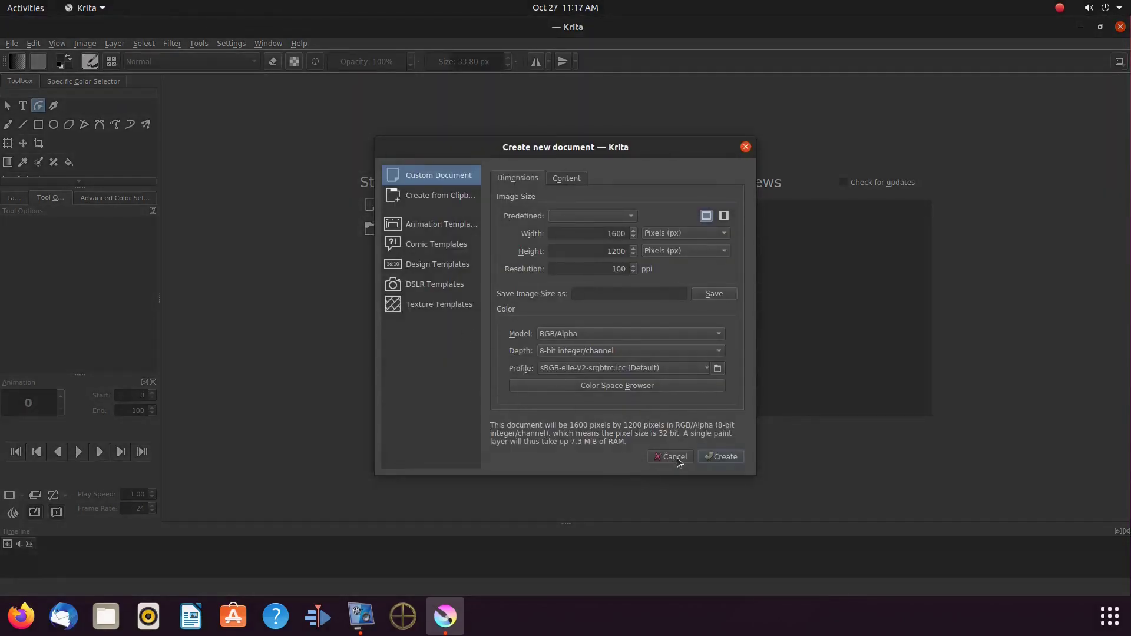
left_click(720, 458)
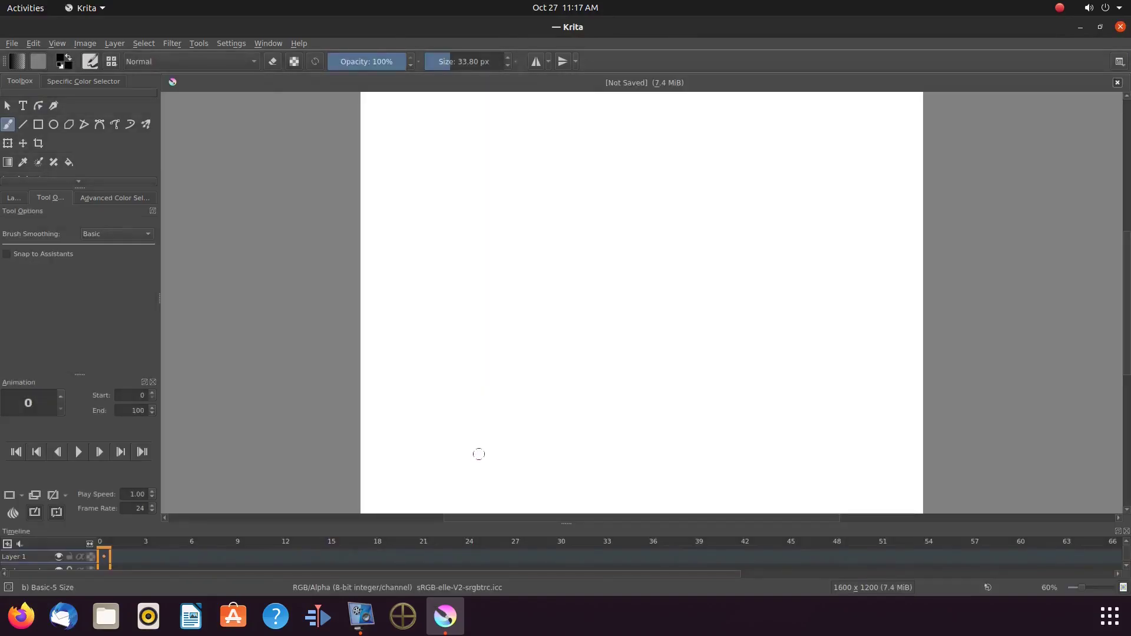
Step: Add a vector layer, Layer 2, on top of Layer 1 from the Layers docker
left_click(19, 202)
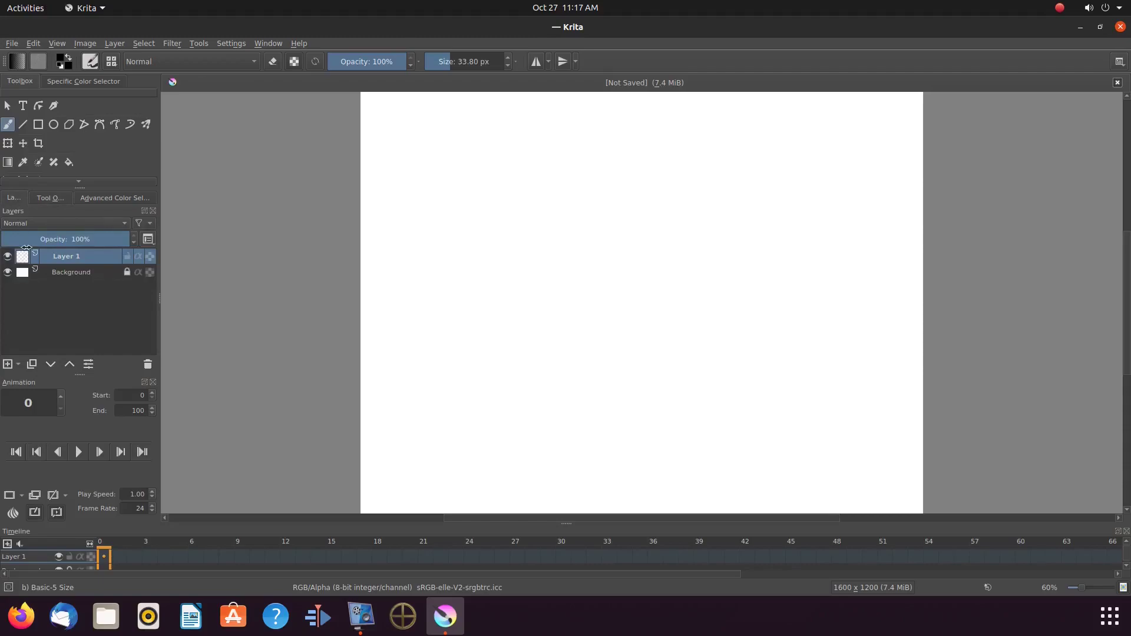
left_click(18, 365)
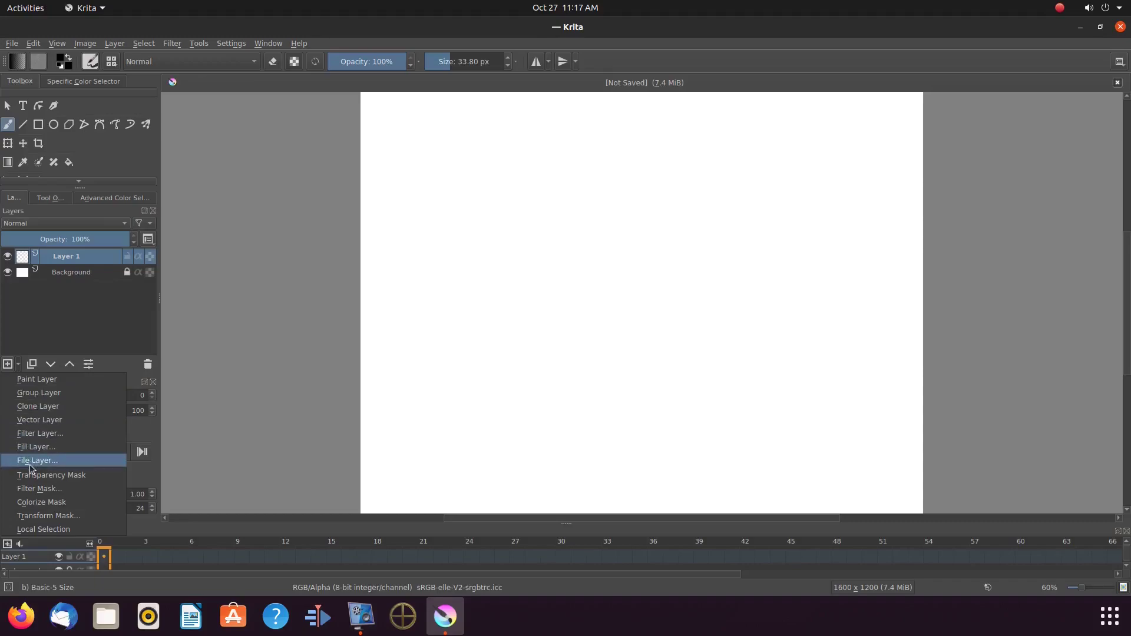
left_click(35, 419)
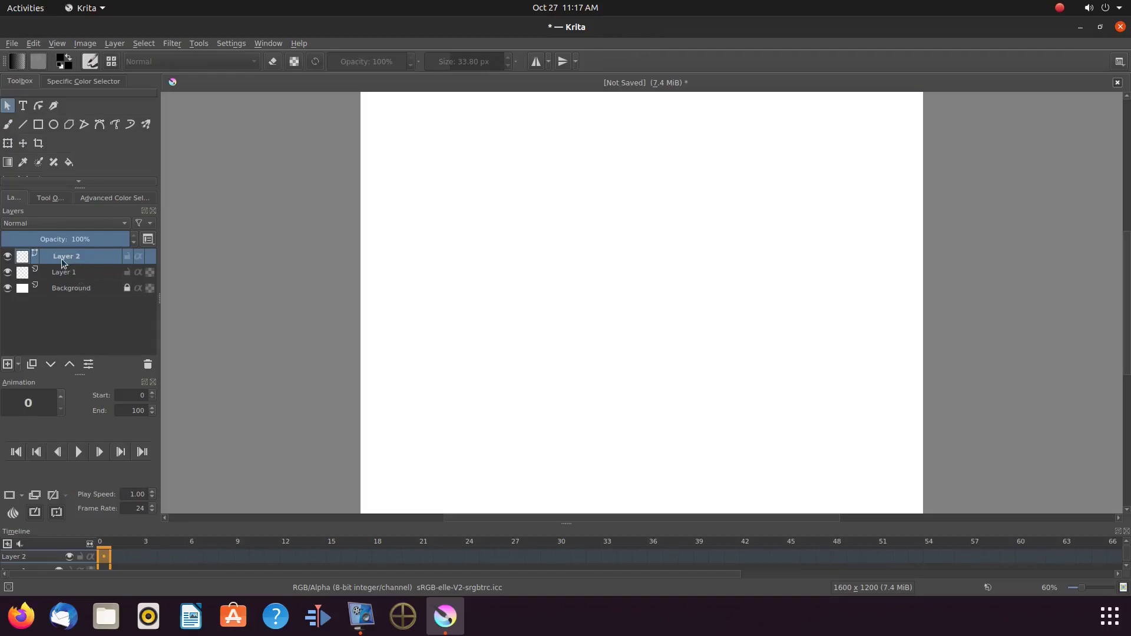
Step: Select the Freehand Path Tool and pick red in the Advanced Color Selector
left_click(115, 127)
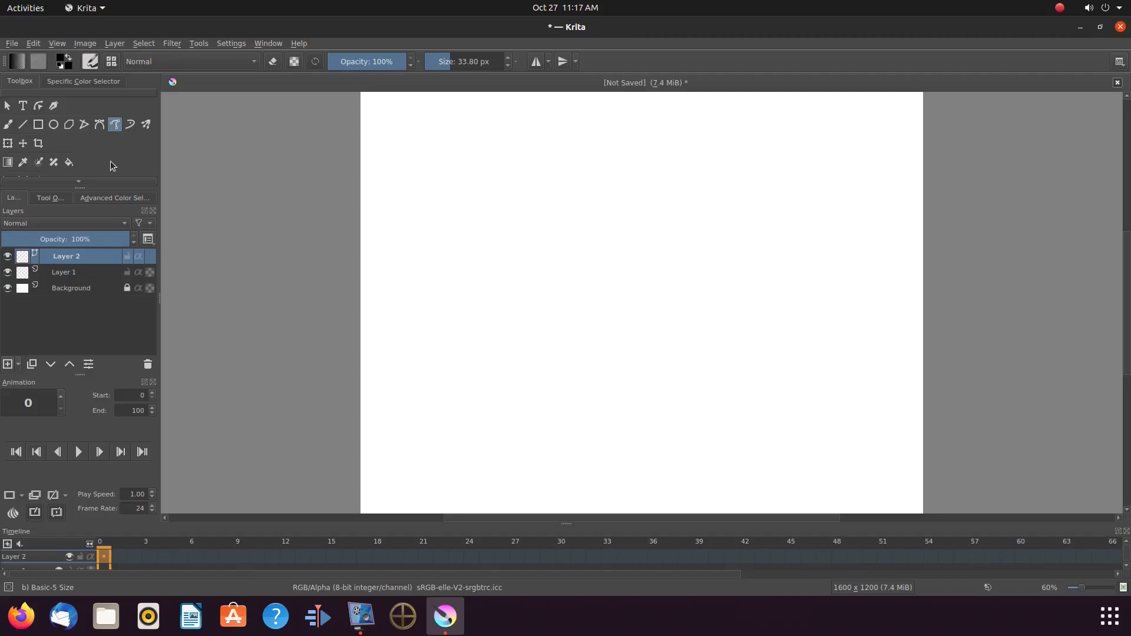
left_click(114, 203)
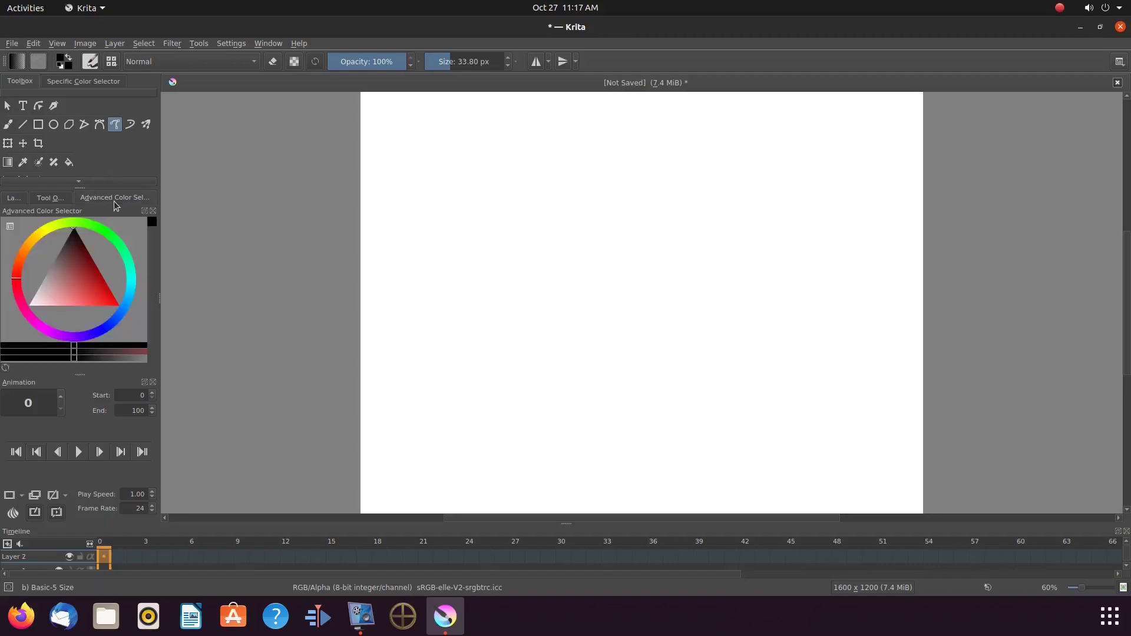
left_click(106, 299)
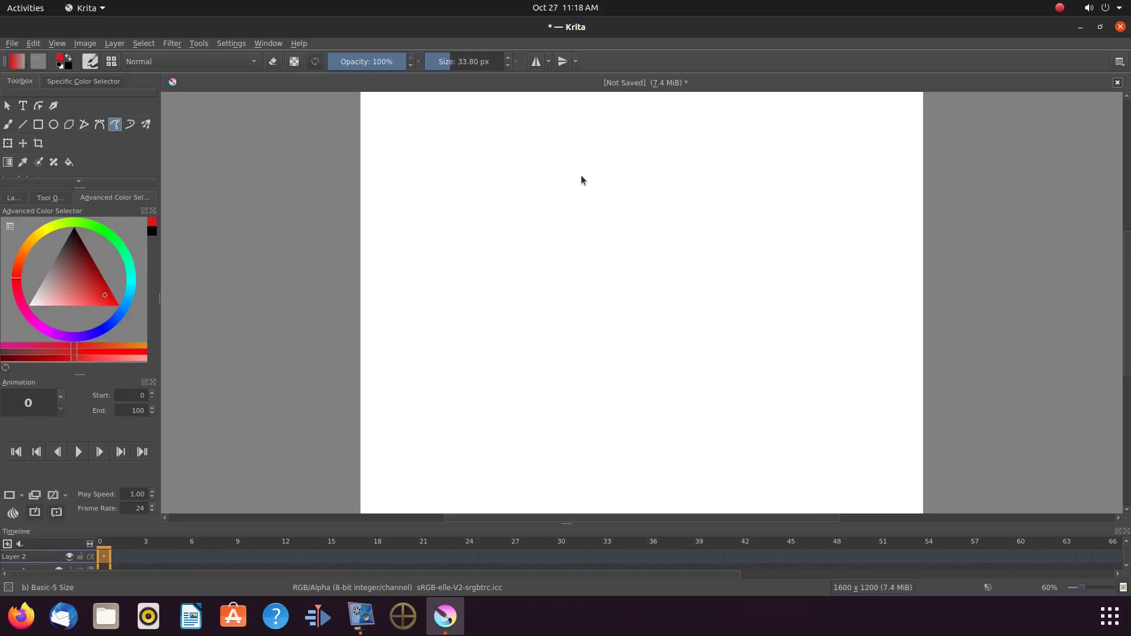
Step: Draw a thick closed red freehand loop across the canvas on Layer 2
mouse_move(582, 178)
left_mouse_down()
mouse_move(523, 189)
mouse_move(481, 228)
mouse_move(478, 298)
mouse_move(501, 277)
mouse_move(505, 245)
mouse_move(544, 213)
mouse_move(554, 251)
mouse_move(473, 349)
mouse_move(472, 388)
mouse_move(483, 417)
mouse_move(529, 460)
mouse_move(688, 483)
mouse_move(697, 437)
mouse_move(677, 424)
mouse_move(600, 443)
mouse_move(561, 426)
mouse_move(586, 376)
mouse_move(671, 369)
mouse_move(706, 399)
mouse_move(773, 389)
mouse_move(821, 355)
mouse_move(856, 297)
mouse_move(888, 171)
mouse_move(859, 140)
mouse_move(822, 133)
mouse_move(724, 149)
mouse_move(676, 198)
mouse_move(640, 204)
mouse_move(575, 178)
left_mouse_up()
left_click(13, 198)
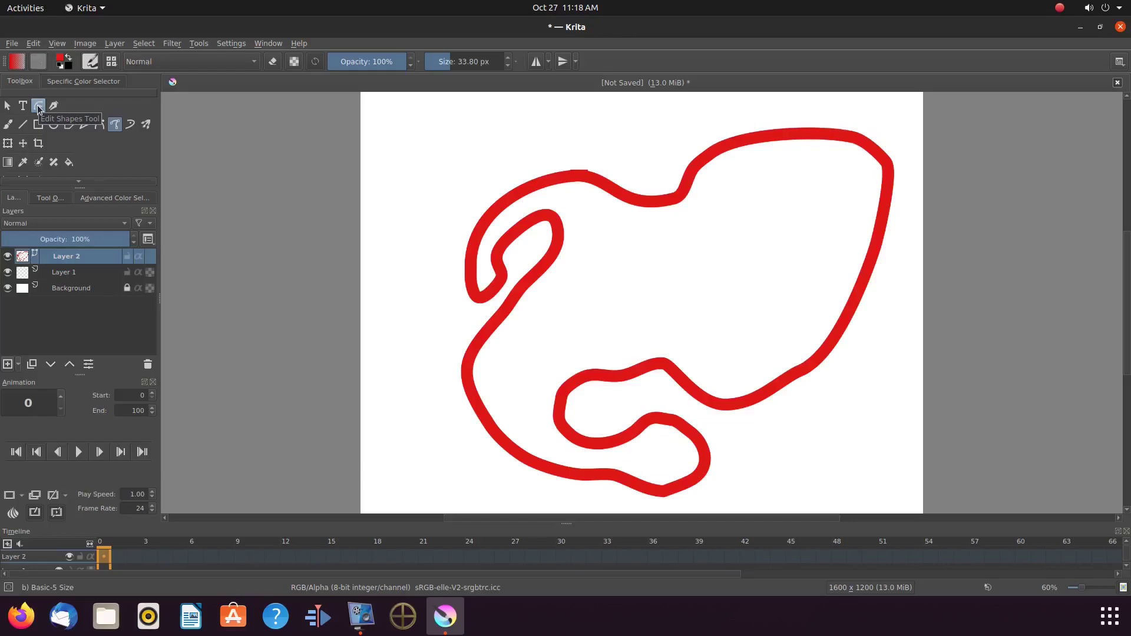
Step: With Edit Shapes, expose the red path's points and pull the top-right point slightly upward
left_click(38, 107)
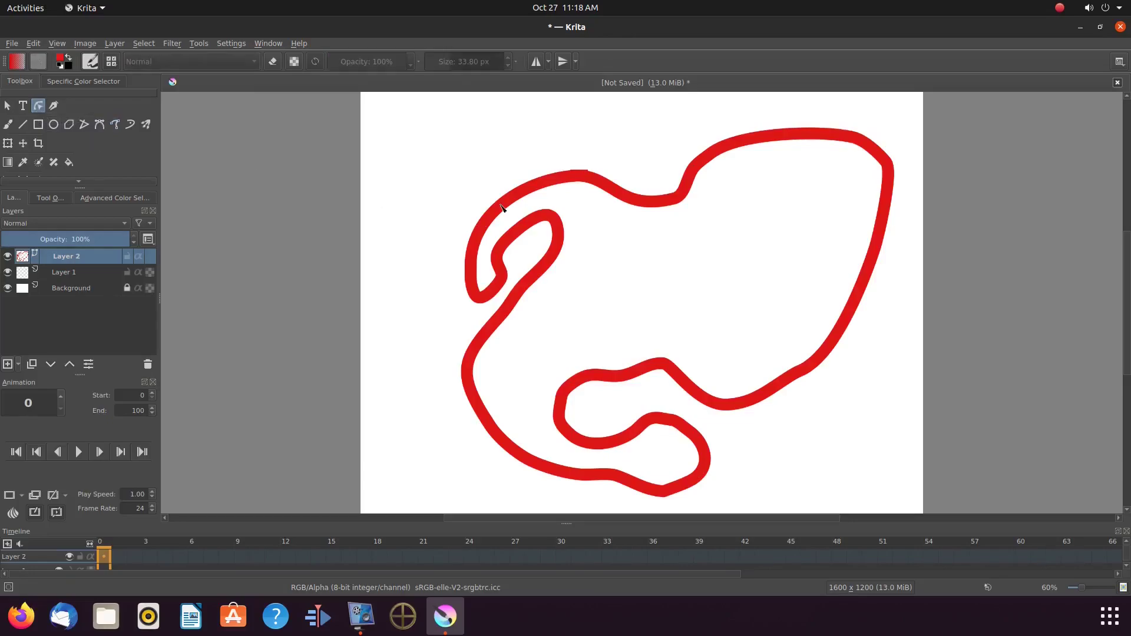
left_click(619, 242)
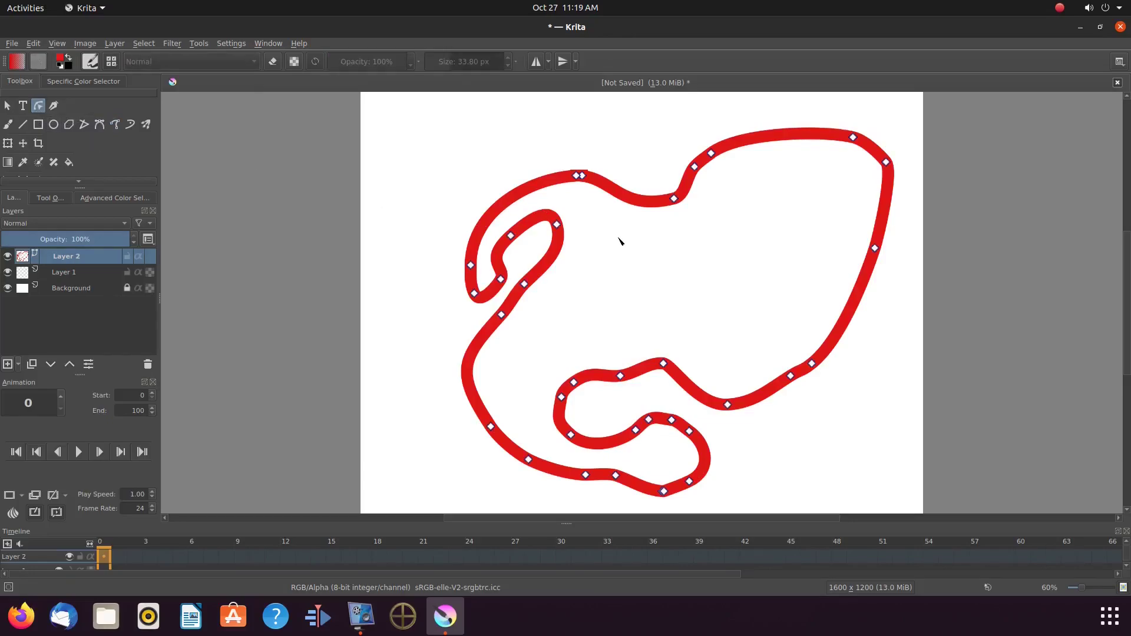
left_click(853, 139)
mouse_move(855, 141)
left_mouse_down()
mouse_move(858, 118)
mouse_move(847, 139)
mouse_move(862, 140)
mouse_move(831, 138)
mouse_move(844, 137)
left_mouse_up()
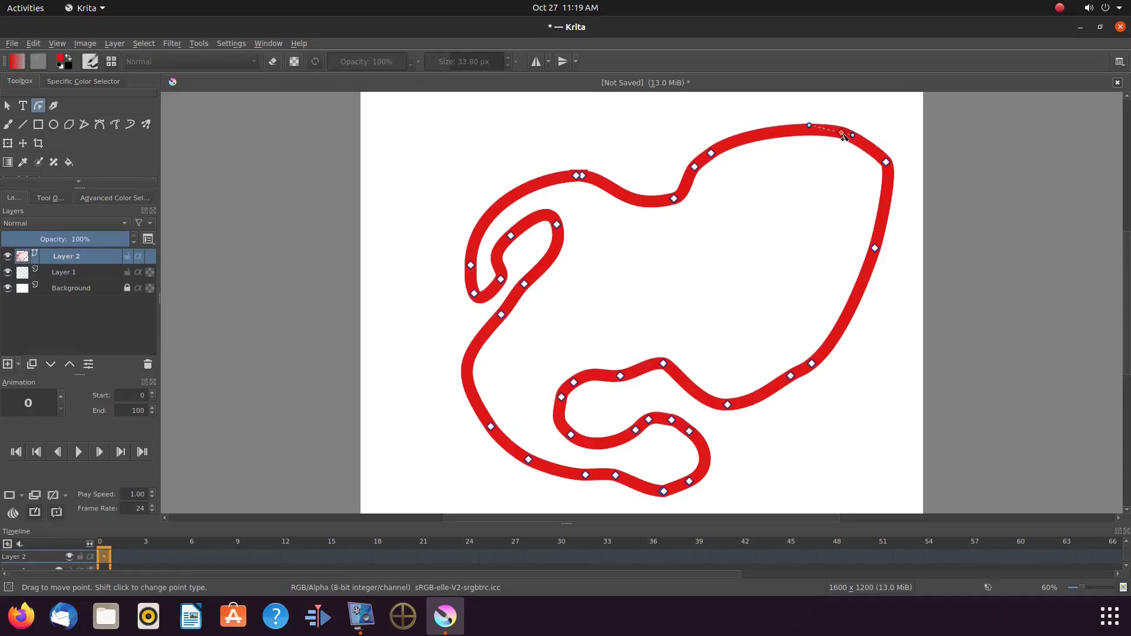
Step: Select the point on the upper bump, then the bottom point of the lower loop
left_click(582, 176)
left_click(663, 493)
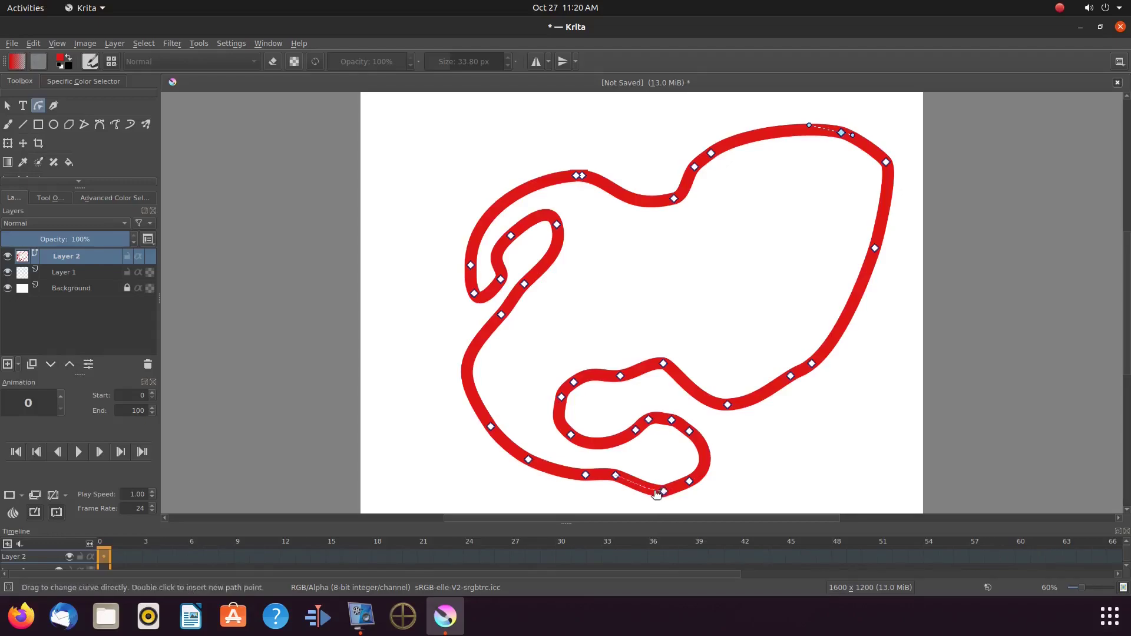
left_click(664, 491)
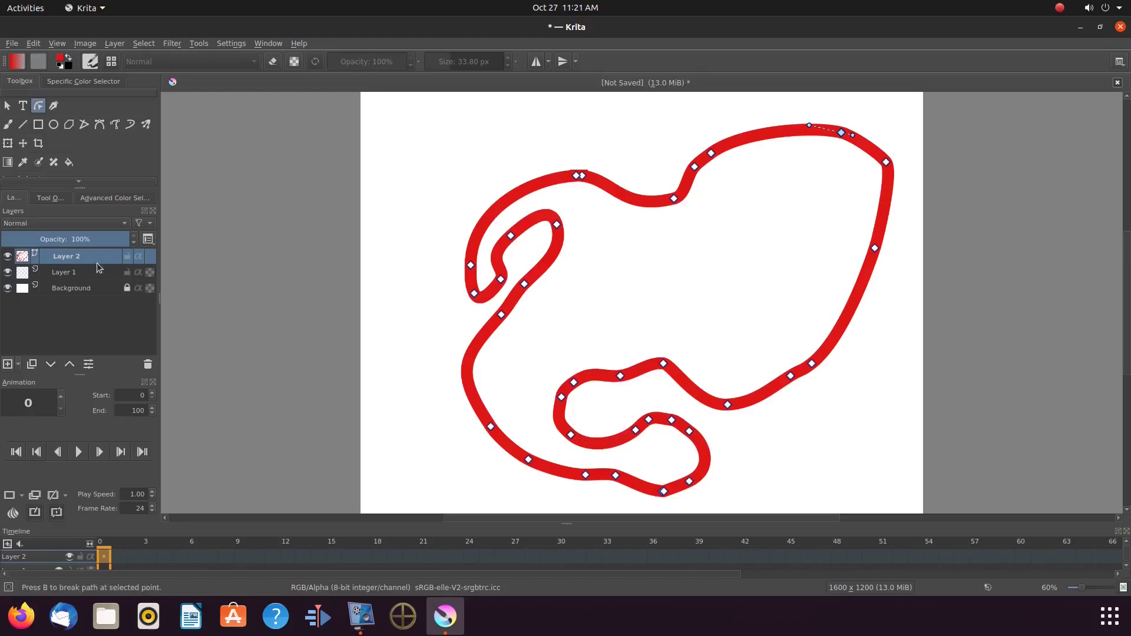
Step: Show the Edit Shapes Tool options in the Tool Options docker
left_click(49, 201)
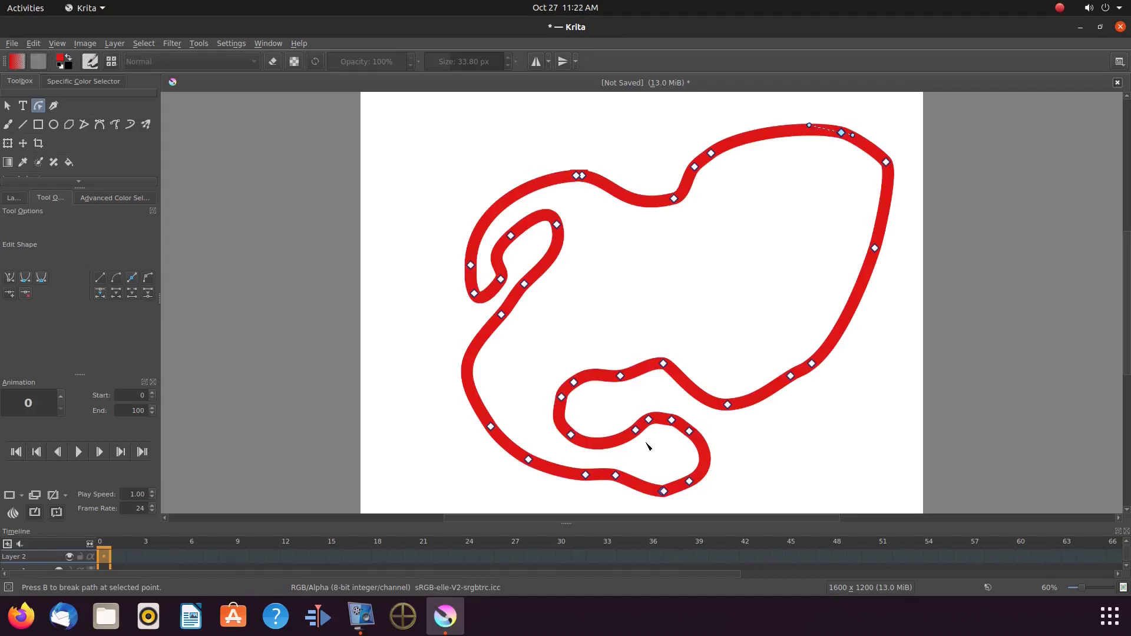
Step: Remove the two points on the path's lower inner loop
left_click(645, 446)
left_click_drag(665, 437, 680, 415)
left_click(30, 299)
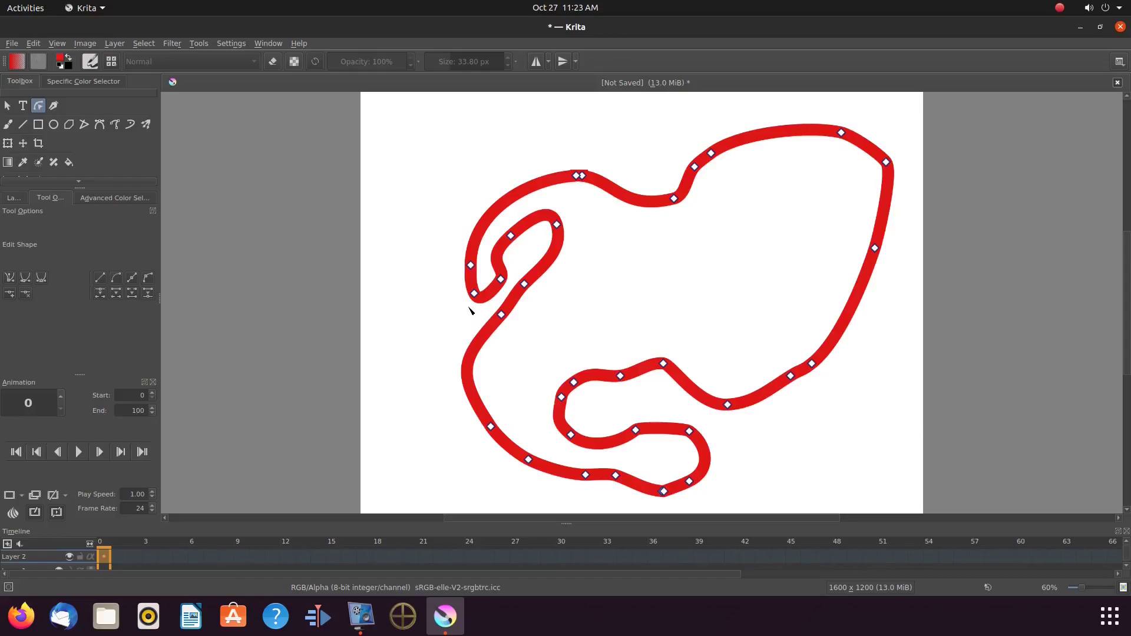
Step: Box-select the three points of the lower-left loop and remove them
left_click_drag(470, 307, 535, 273)
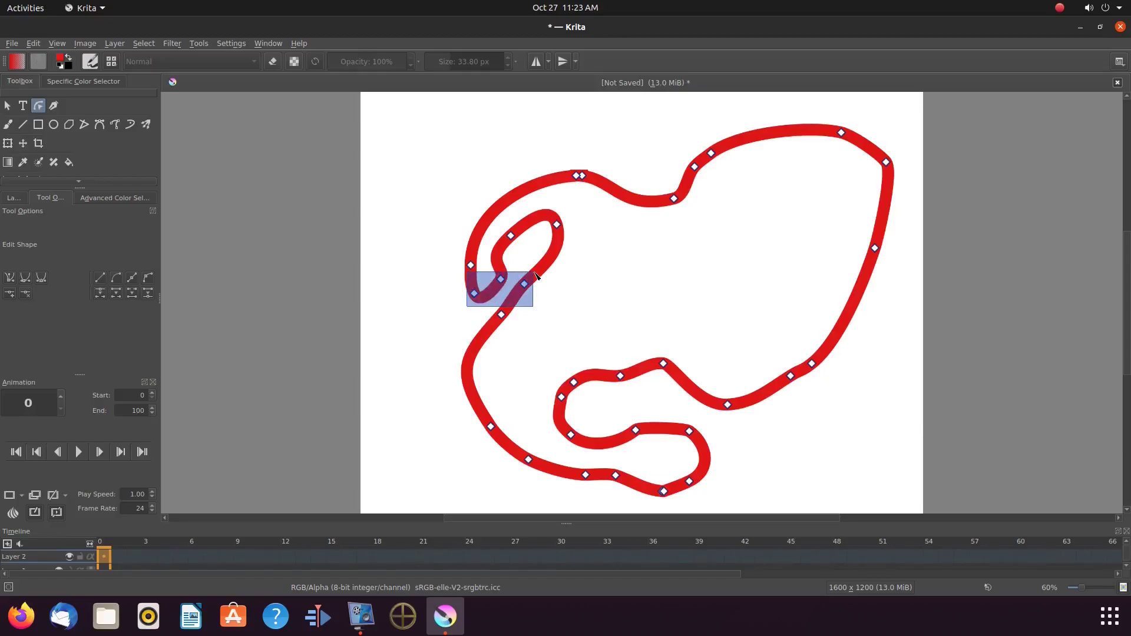
left_click_drag(535, 275, 536, 275)
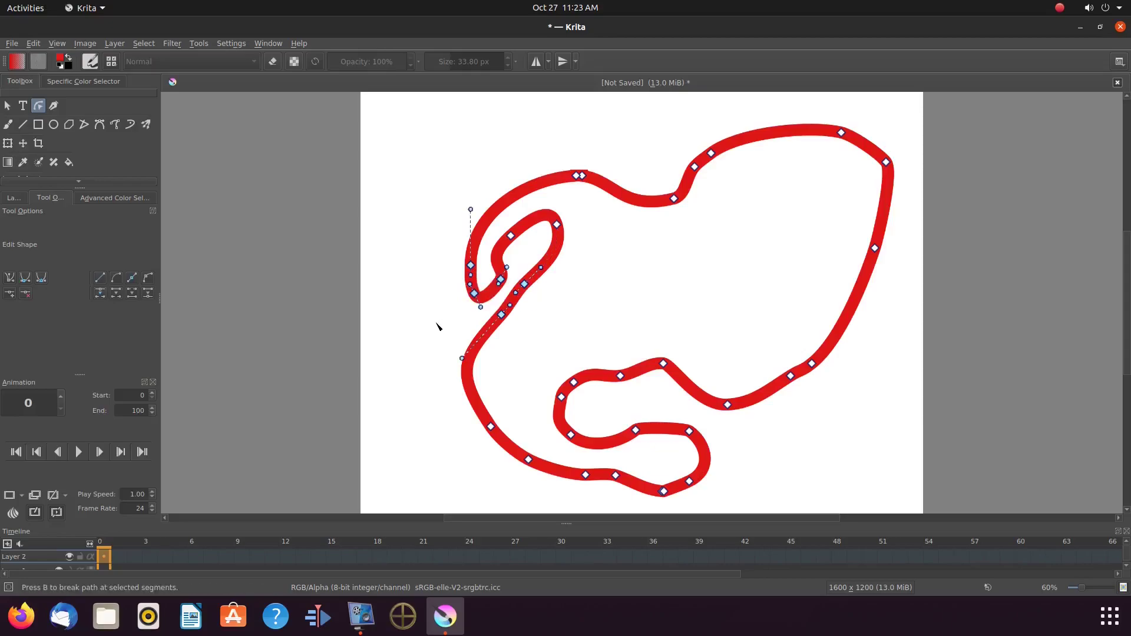
left_click(26, 294)
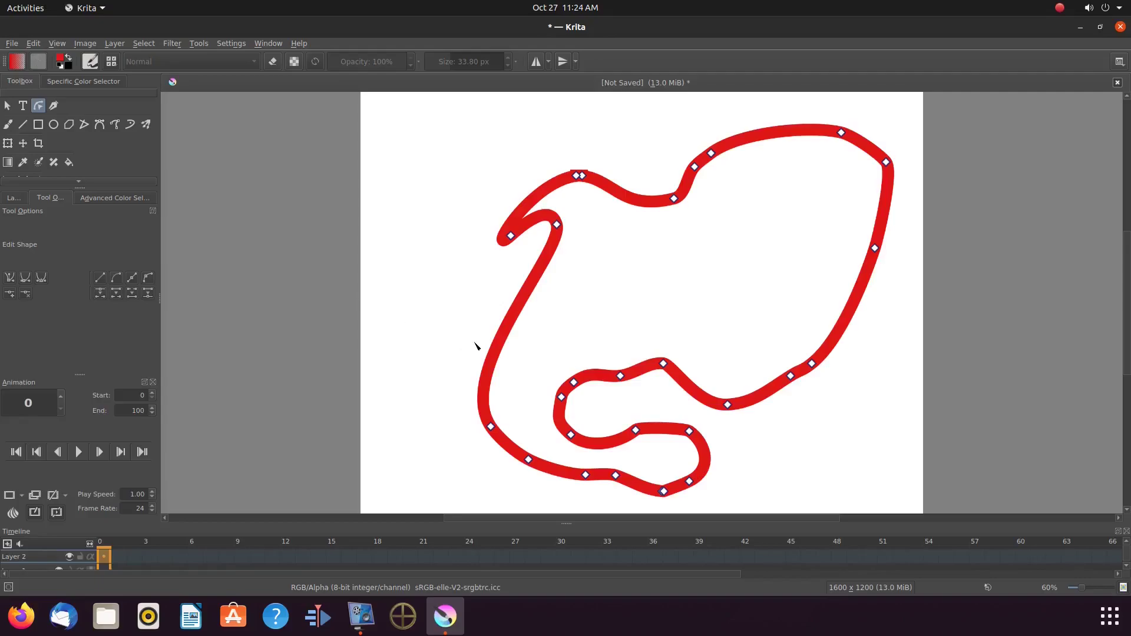
Step: Insert a new point partway along the path's long left segment
left_click(512, 327)
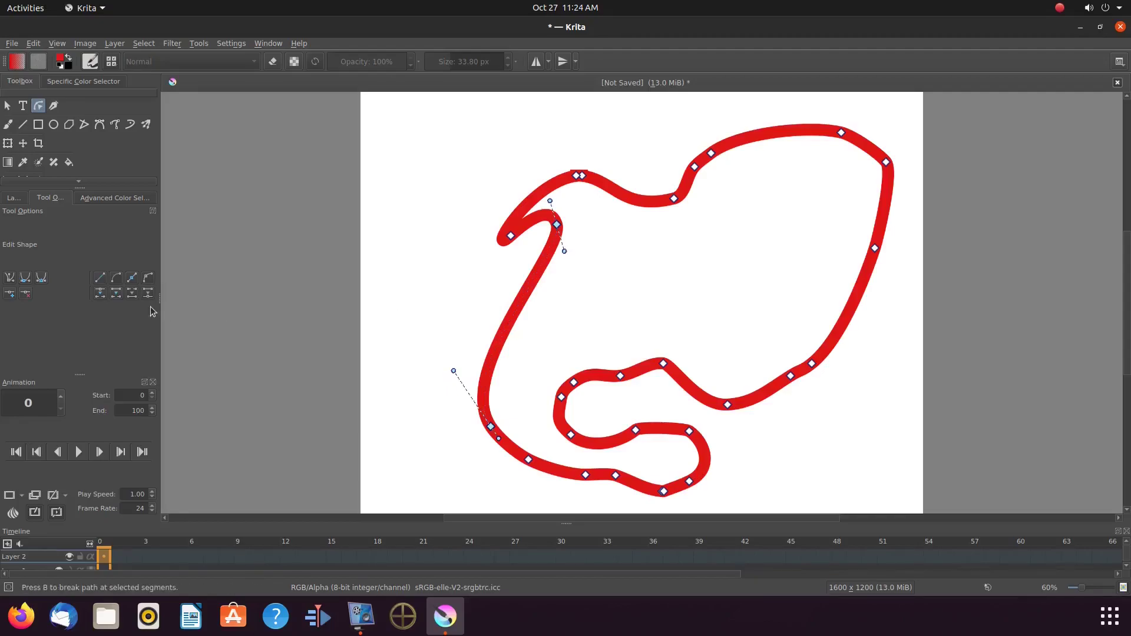
left_click(9, 294)
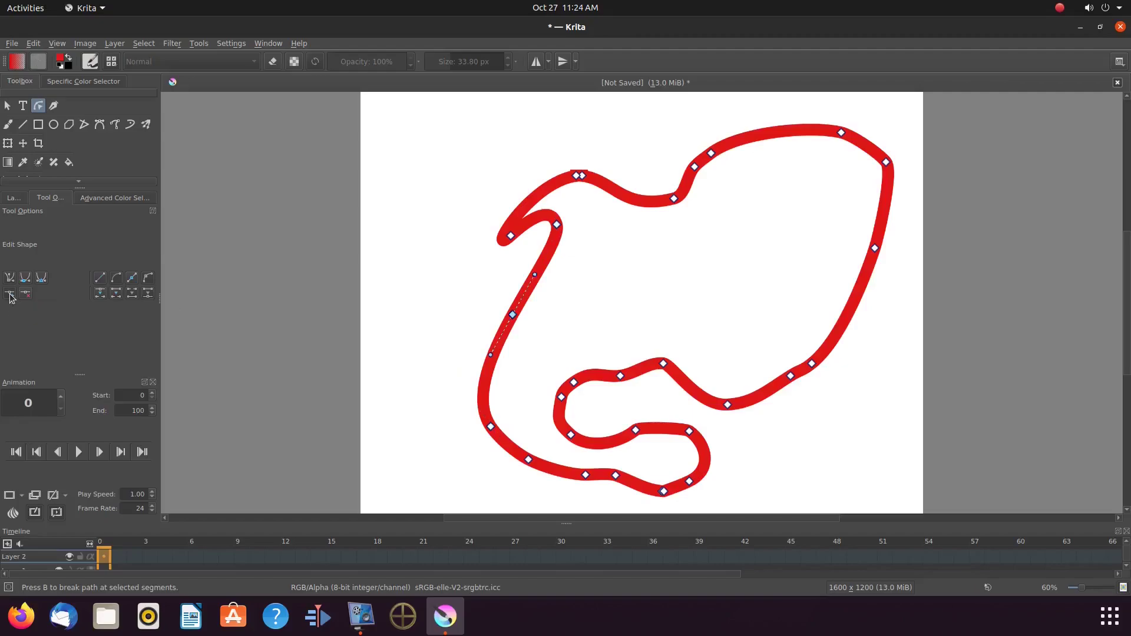
Step: Merge the two adjacent top points into one, then nudge the right-side point inward
left_click(578, 176)
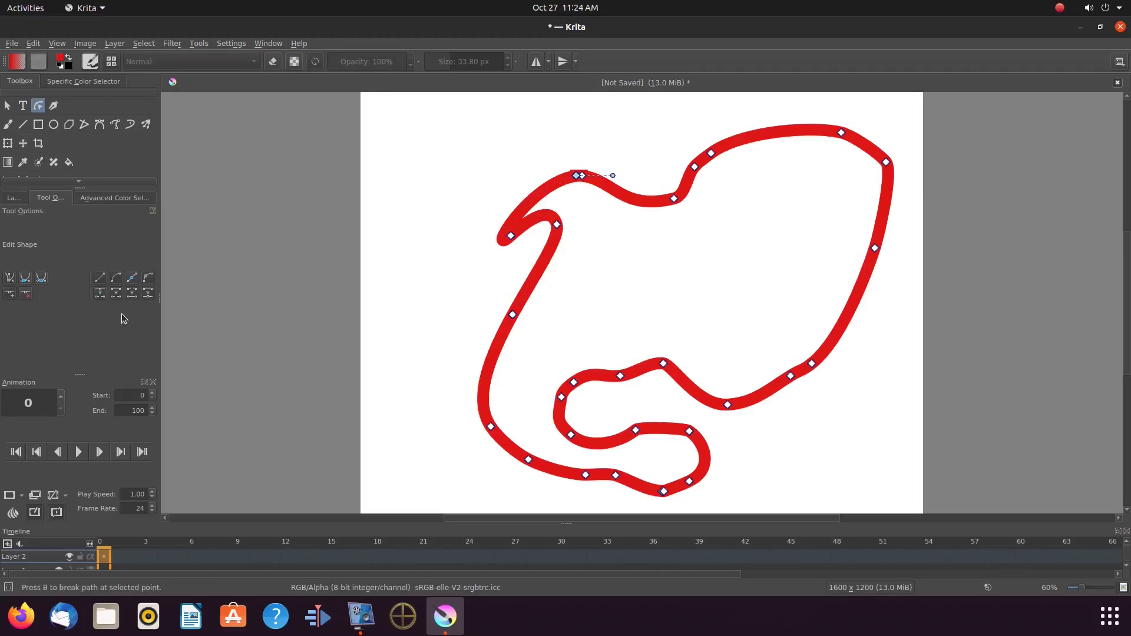
left_click(149, 294)
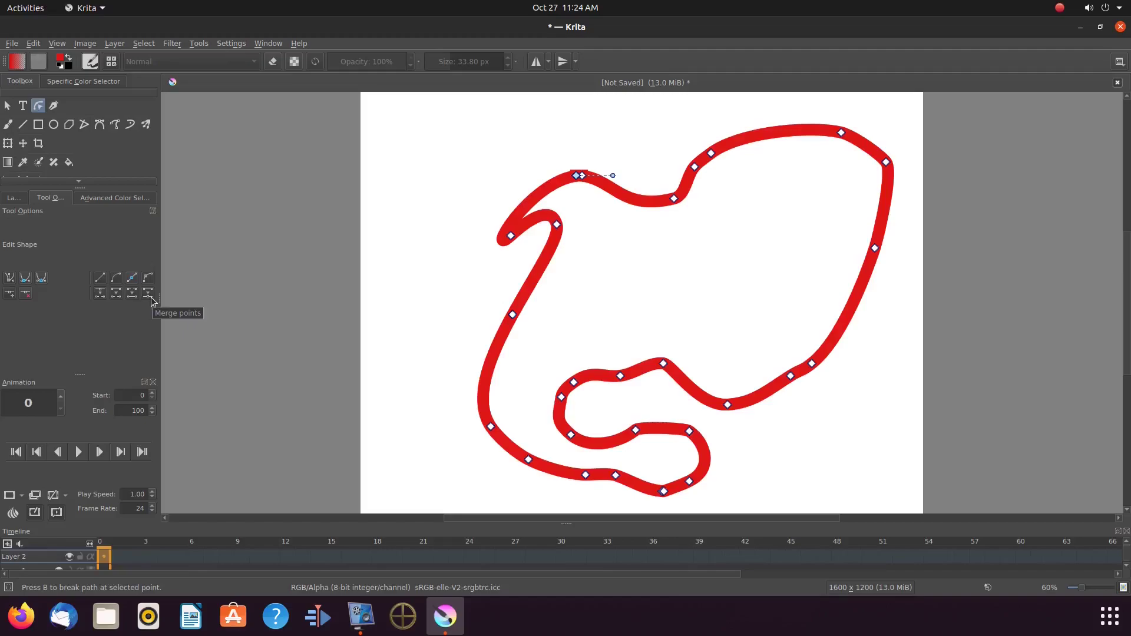
left_click(583, 176)
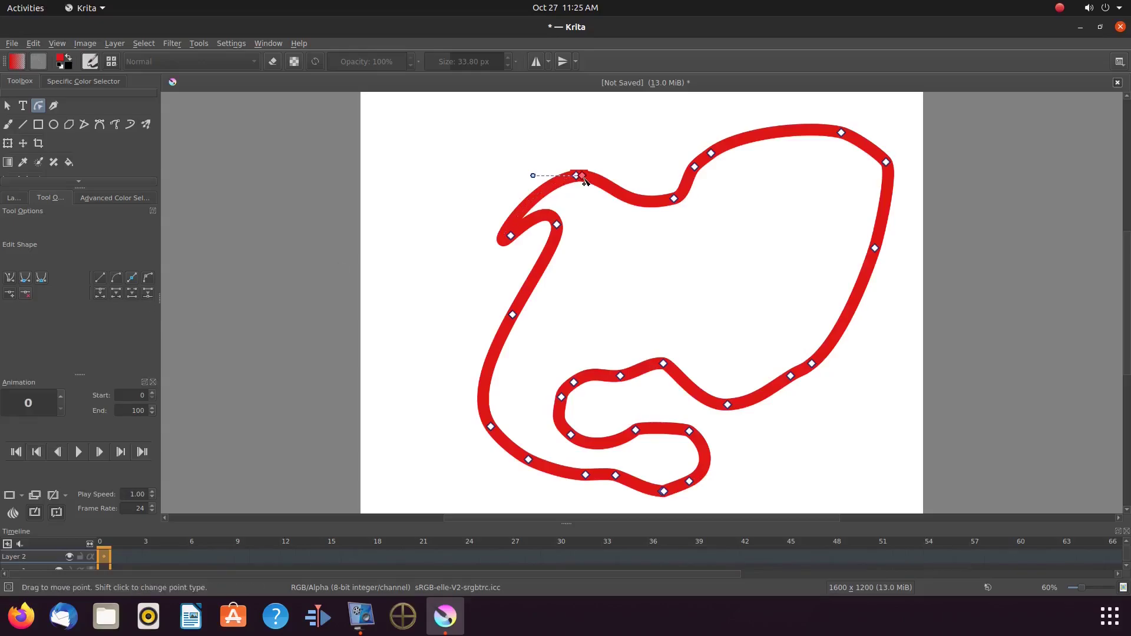
left_click_drag(561, 188, 597, 169)
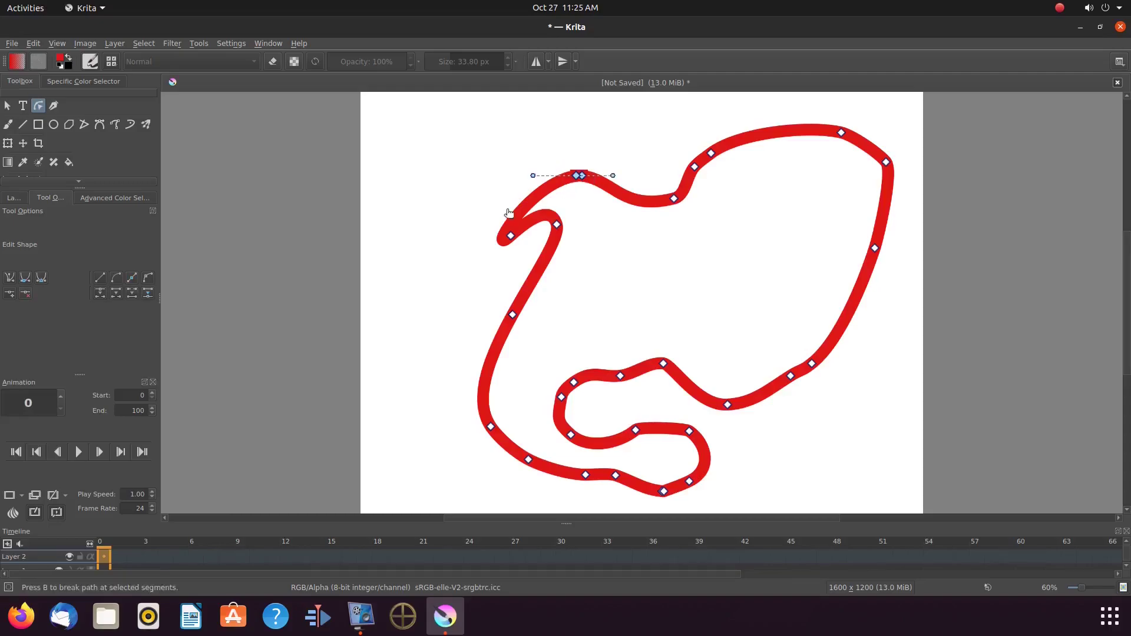
left_click(149, 294)
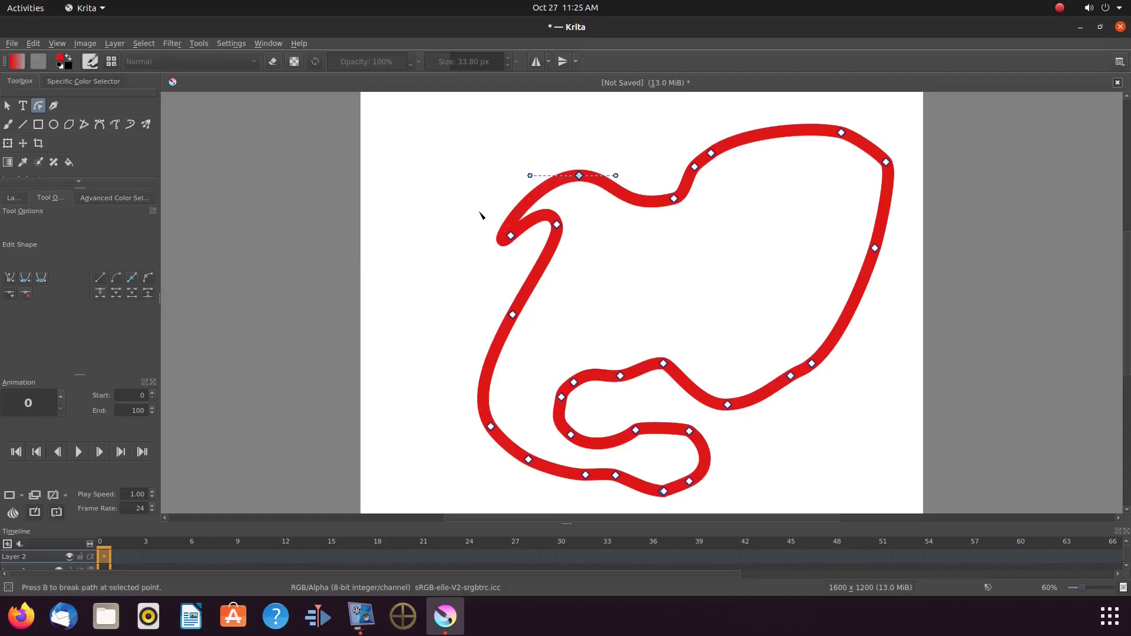
mouse_move(875, 248)
left_mouse_down()
mouse_move(858, 254)
mouse_move(869, 264)
left_mouse_up()
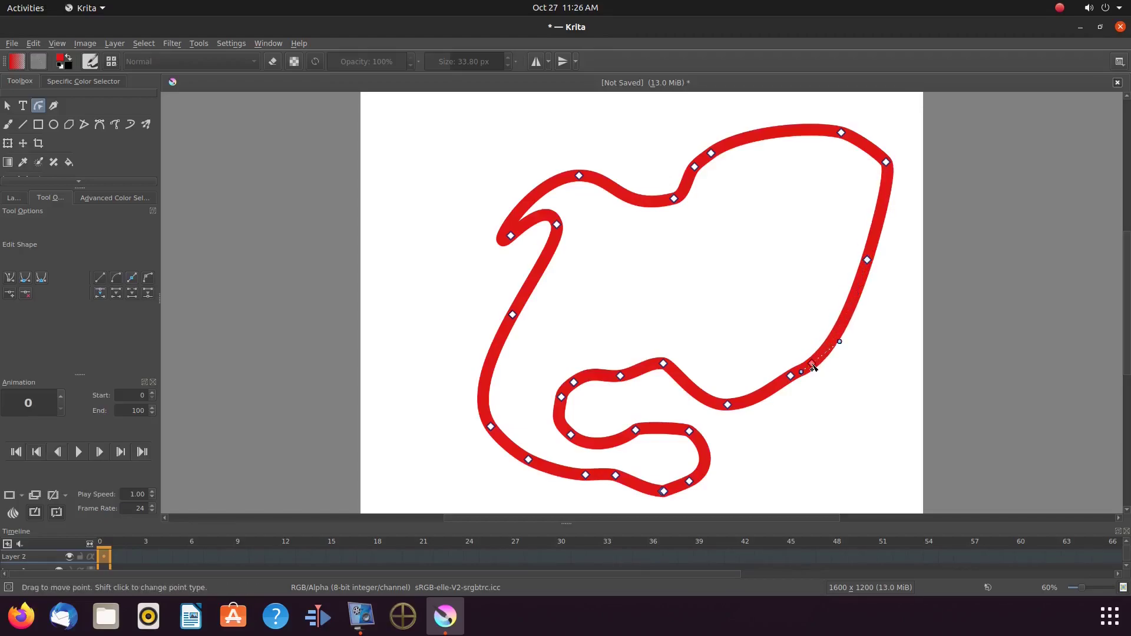
Step: Drag the lower-right, top-middle and lower-middle points inward to fold the right side
left_click_drag(813, 367, 758, 271)
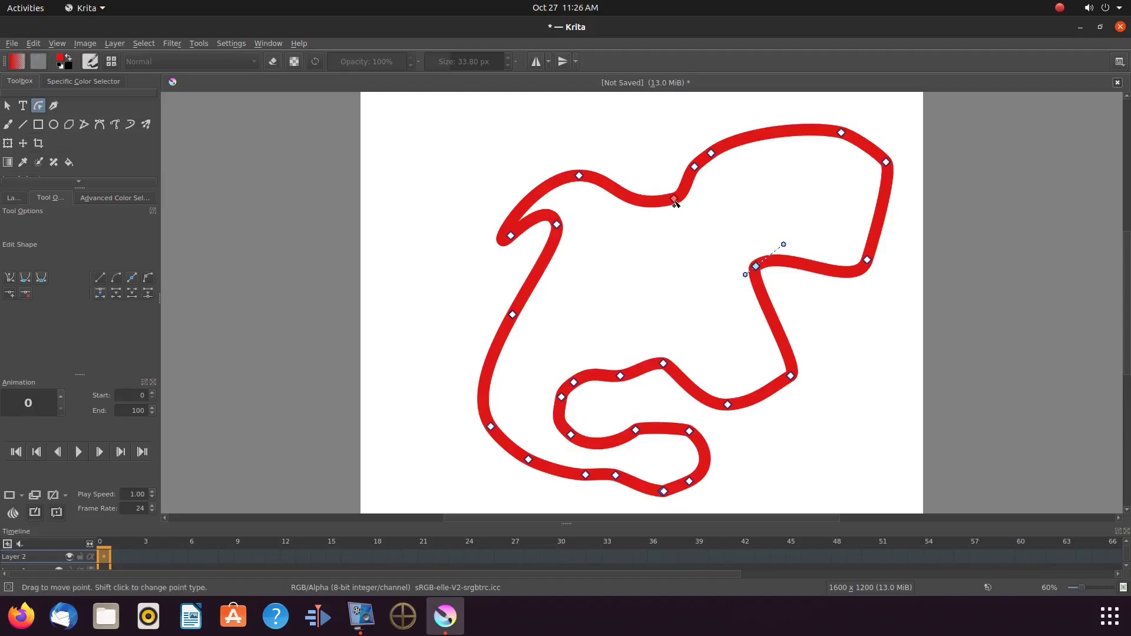
left_click_drag(675, 201, 706, 227)
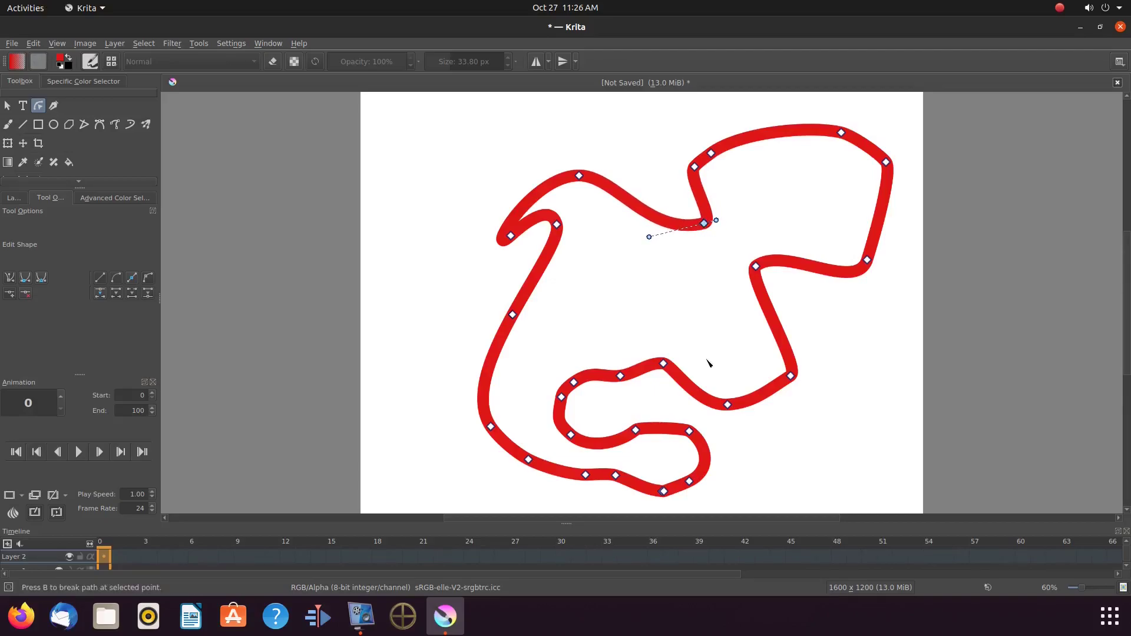
left_click_drag(665, 366, 714, 310)
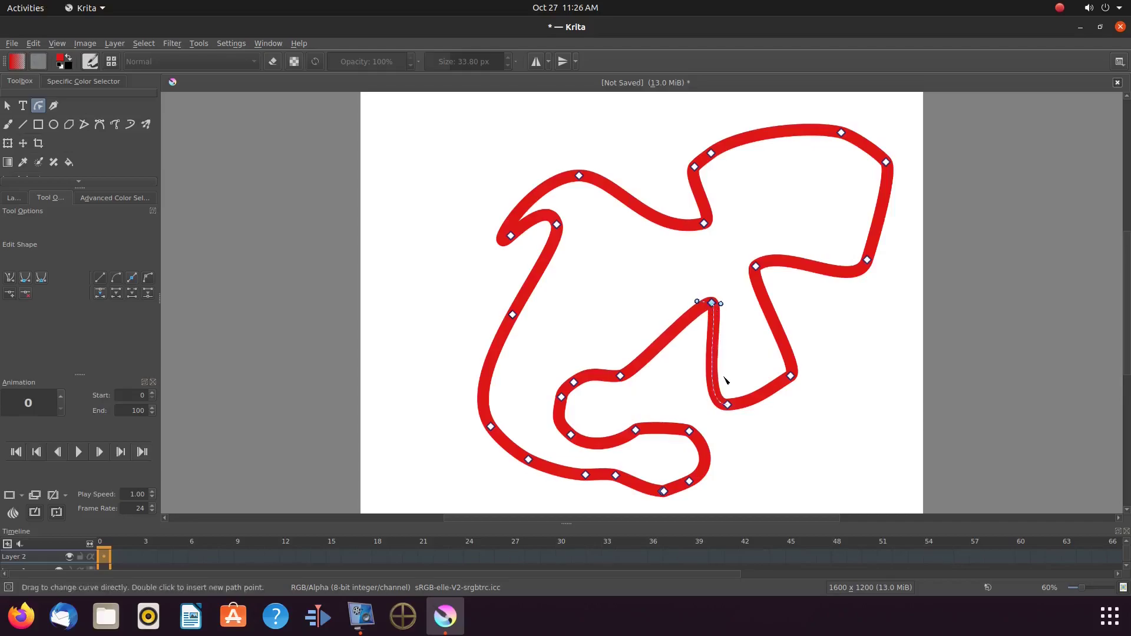
Step: Raise the bottom-middle point into an inward spike and bend the curve beside it outward
left_click(728, 406)
left_click_drag(728, 406, 752, 349)
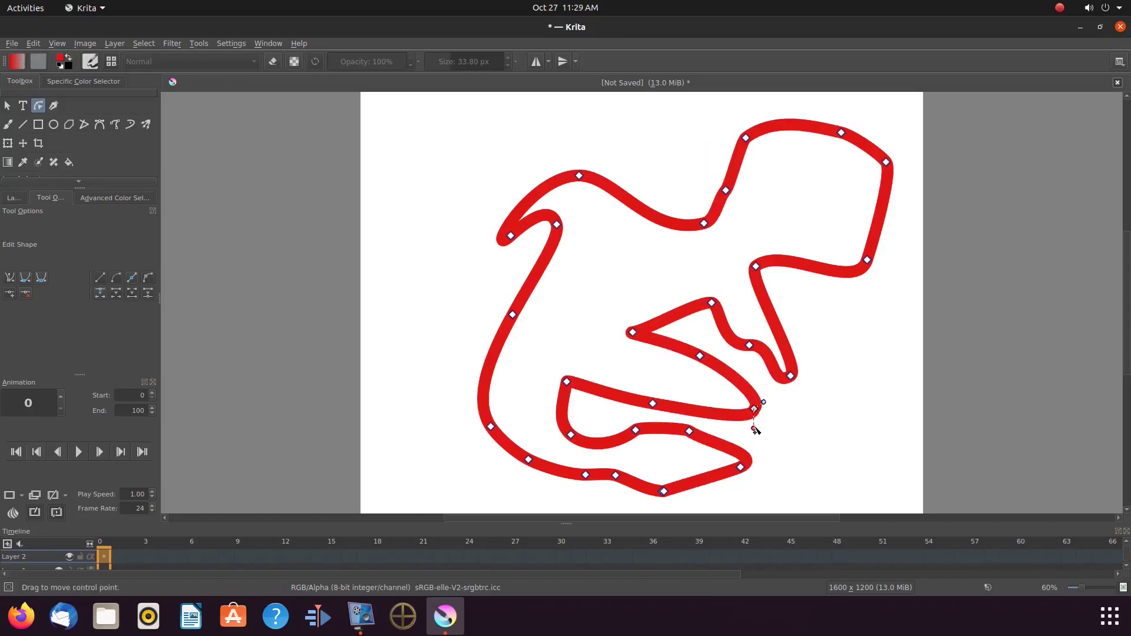
left_click_drag(752, 424, 783, 449)
left_click_drag(764, 402, 803, 410)
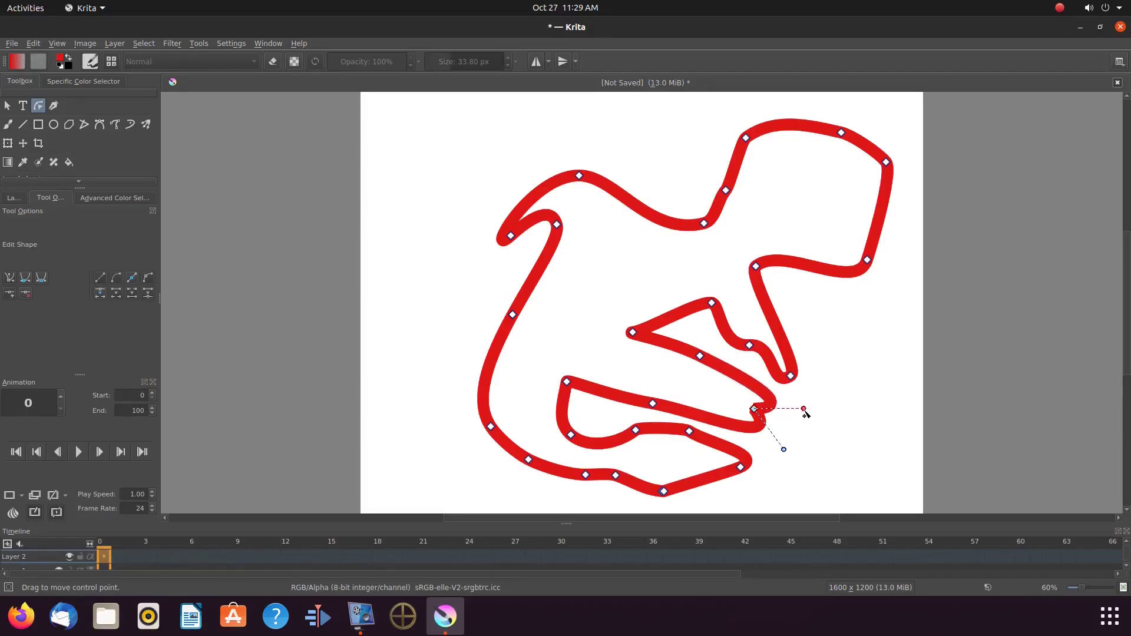
left_click_drag(805, 413, 822, 421)
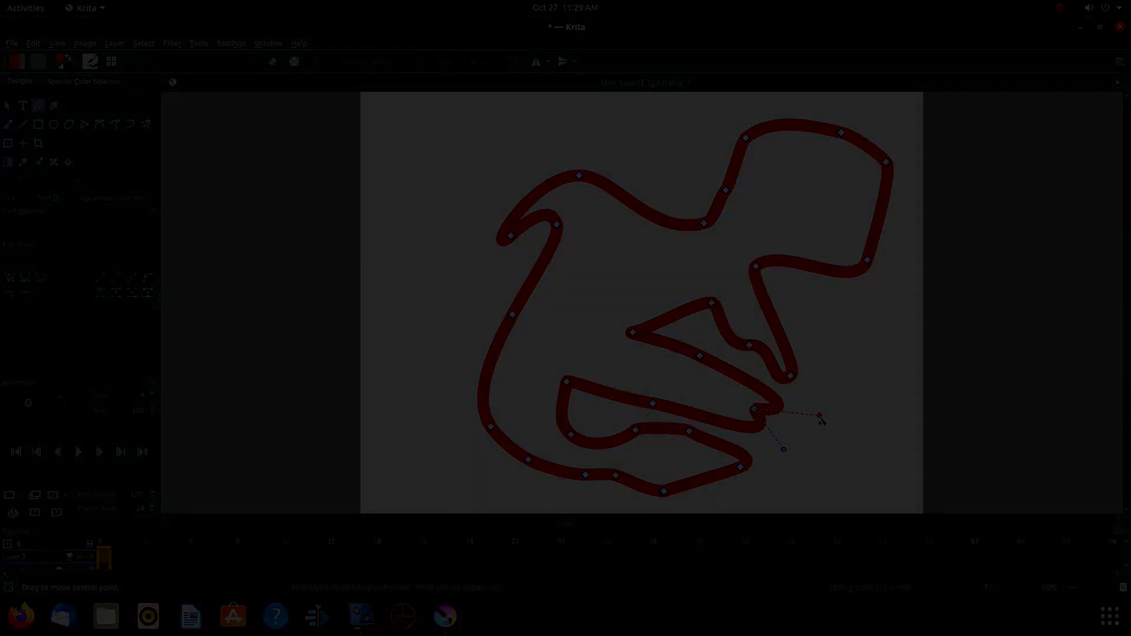